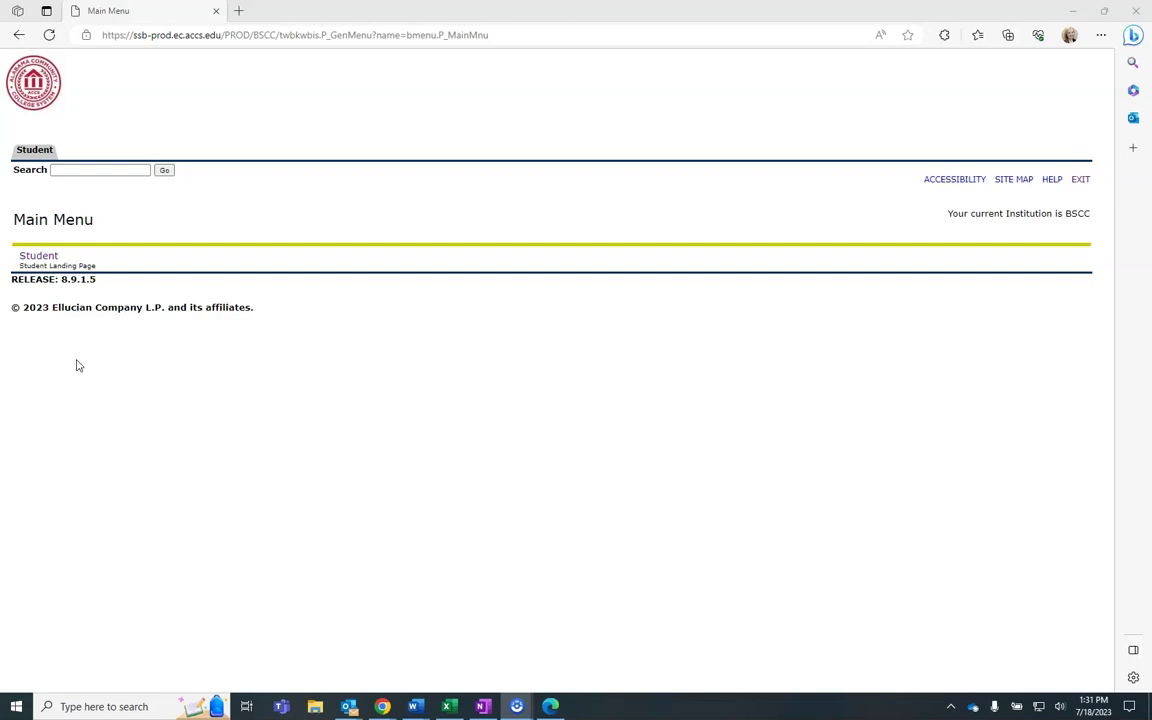
Go from the Main Menu through Student to the Registration options page.
left_click(38, 257)
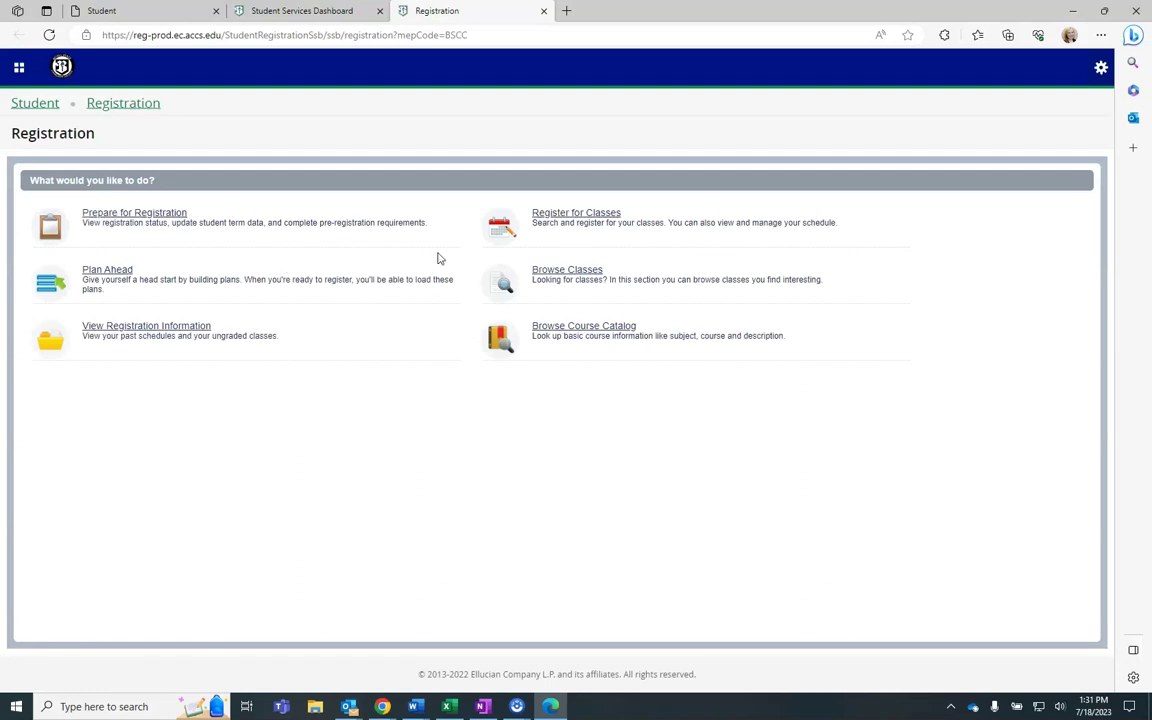
Start Register for Classes and select Fall 2023 as the registration term.
left_click(565, 219)
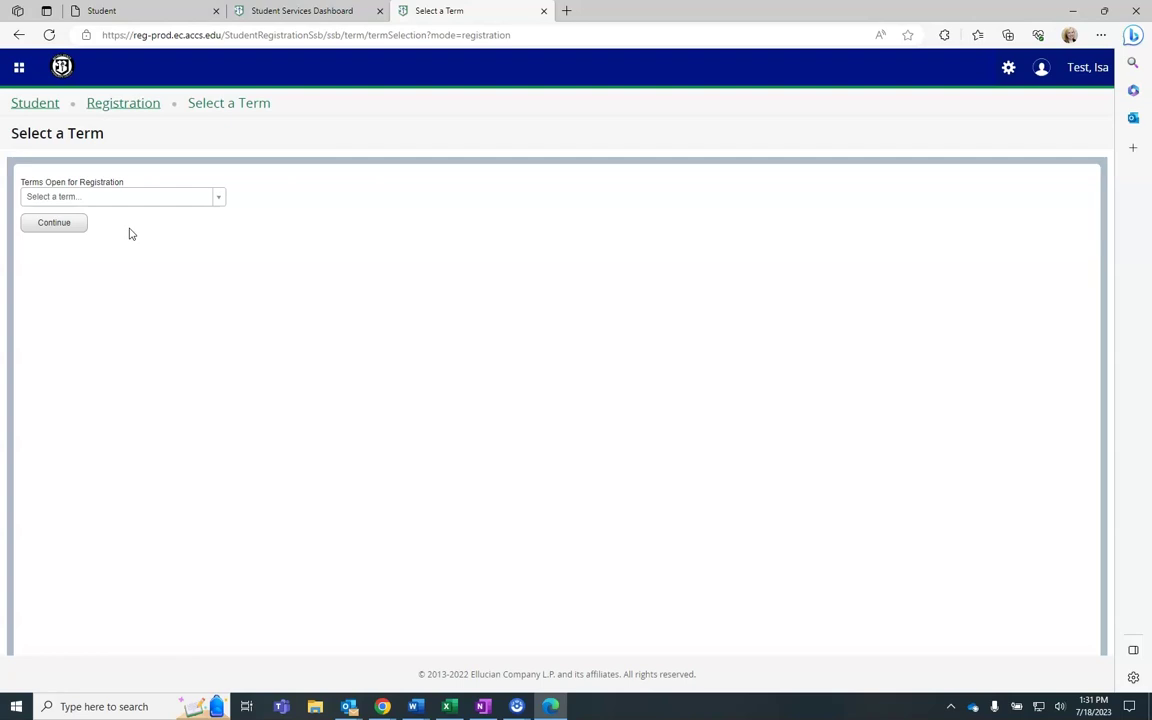
left_click(192, 195)
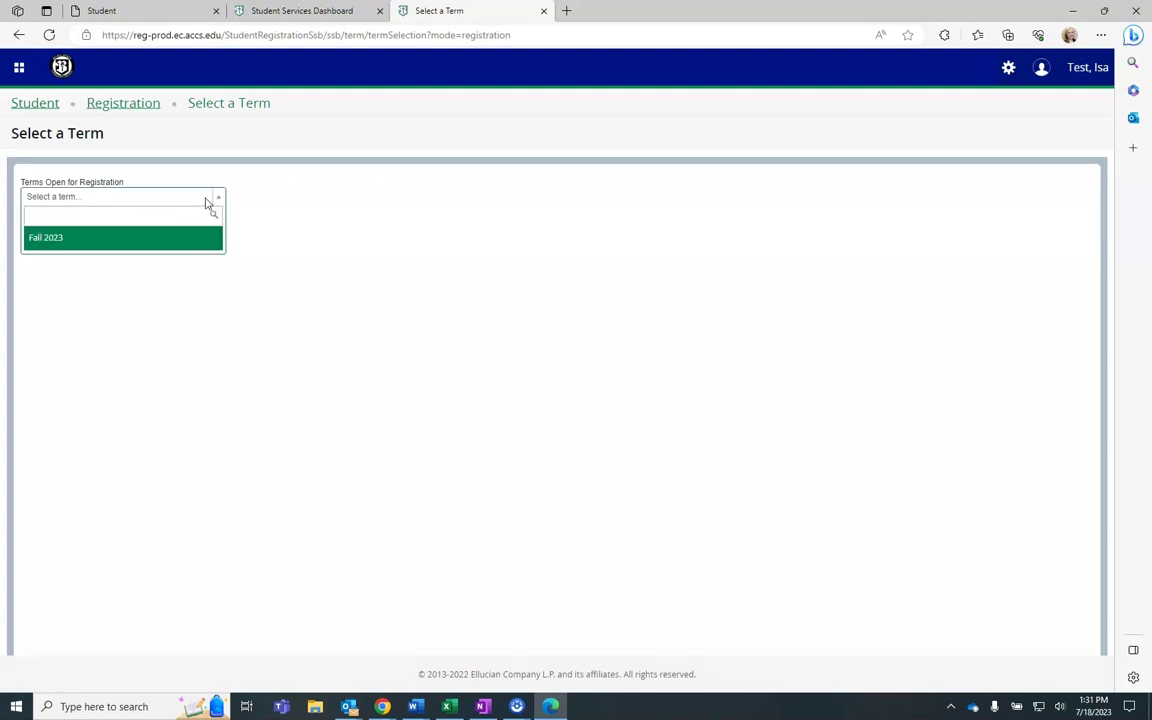
left_click(135, 240)
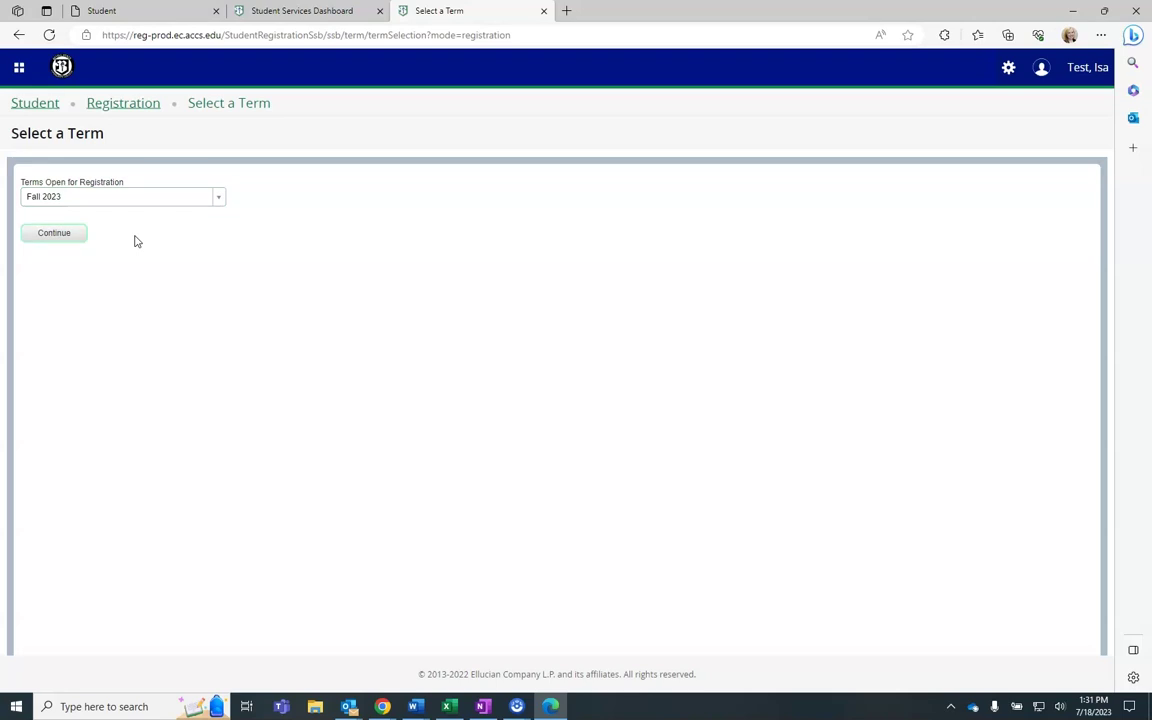
Confirm the Fall 2023 term and switch to the empty Enter CRNs form.
left_click(63, 239)
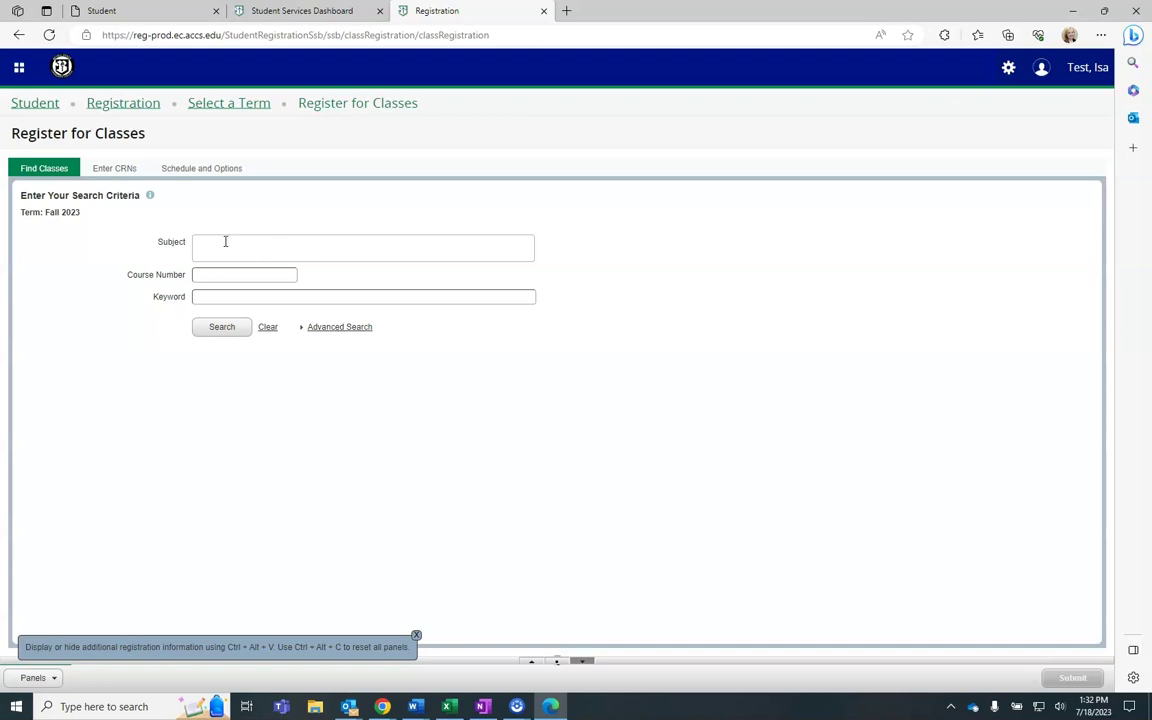
left_click(127, 170)
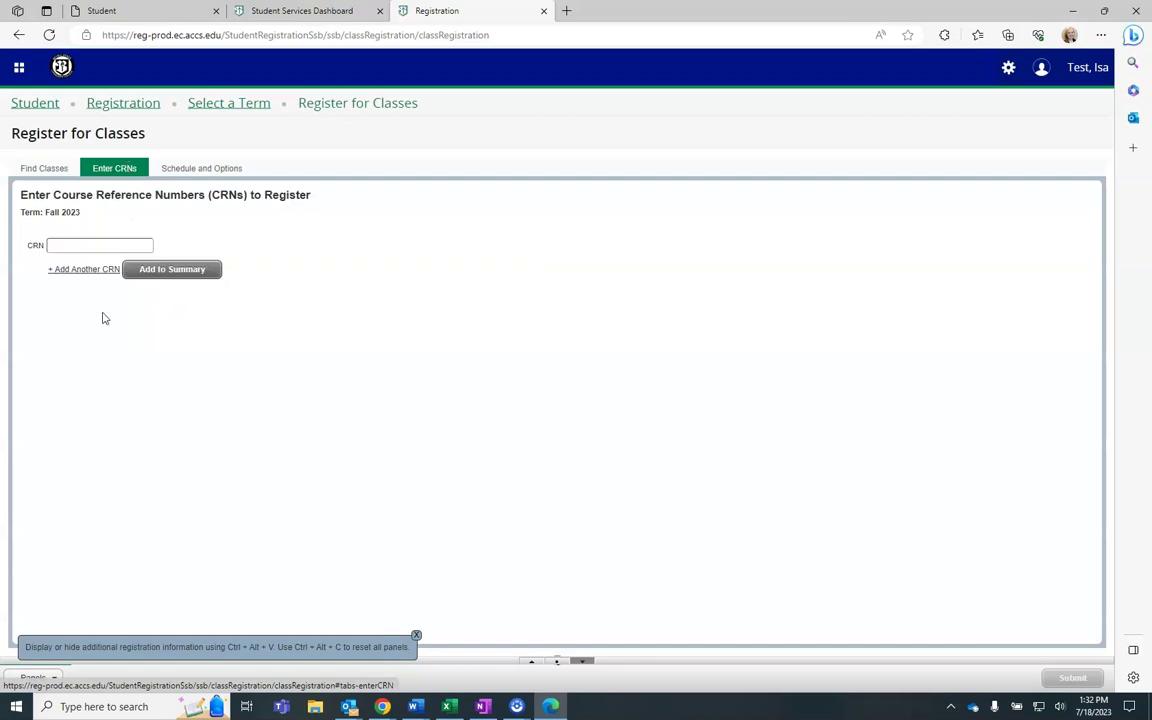
left_click(92, 246)
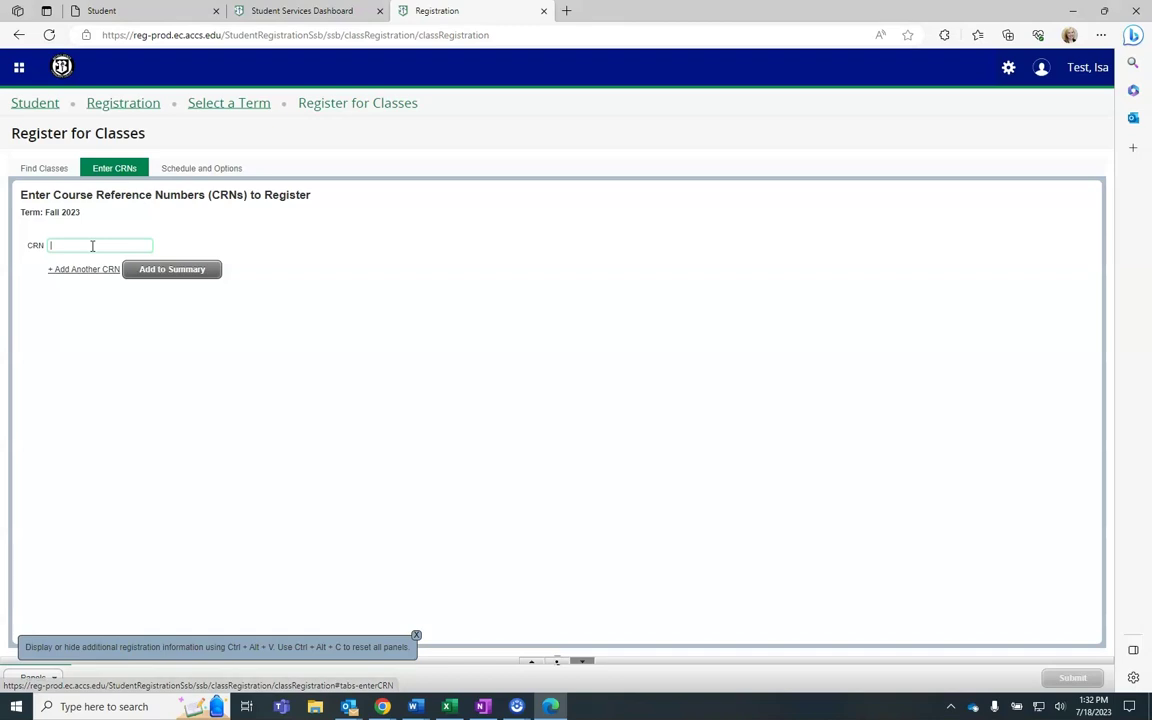
Return to Find Classes and set the search subject to Music.
left_click(52, 168)
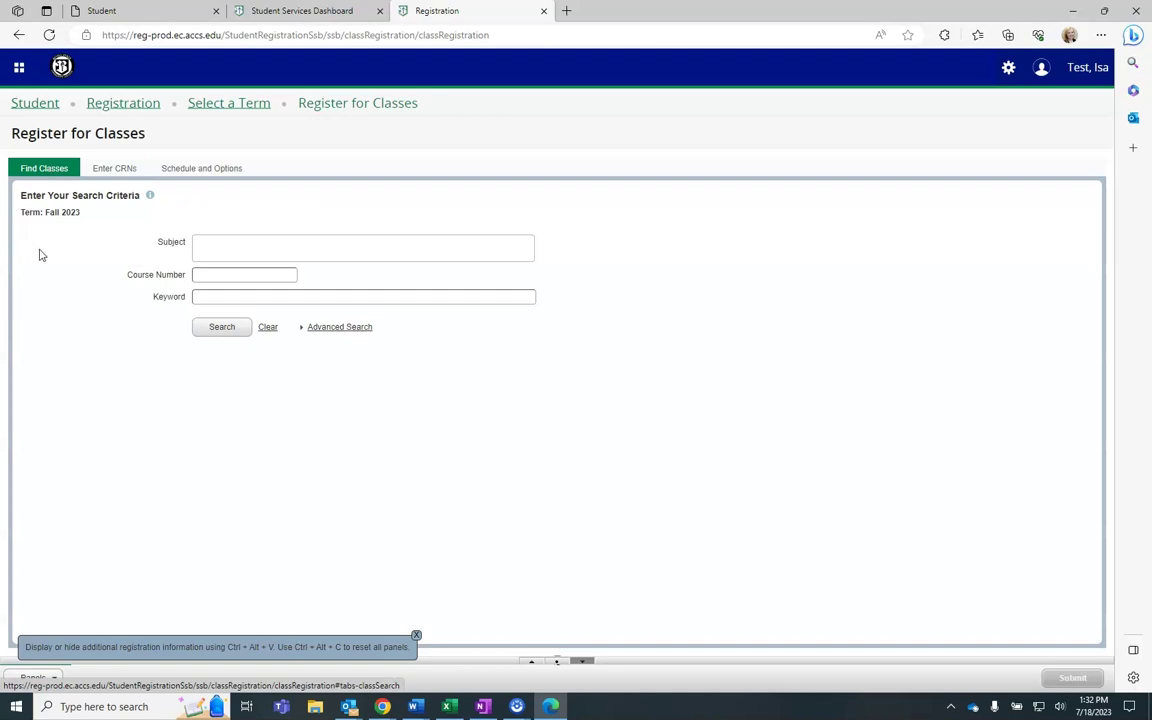
left_click(206, 247)
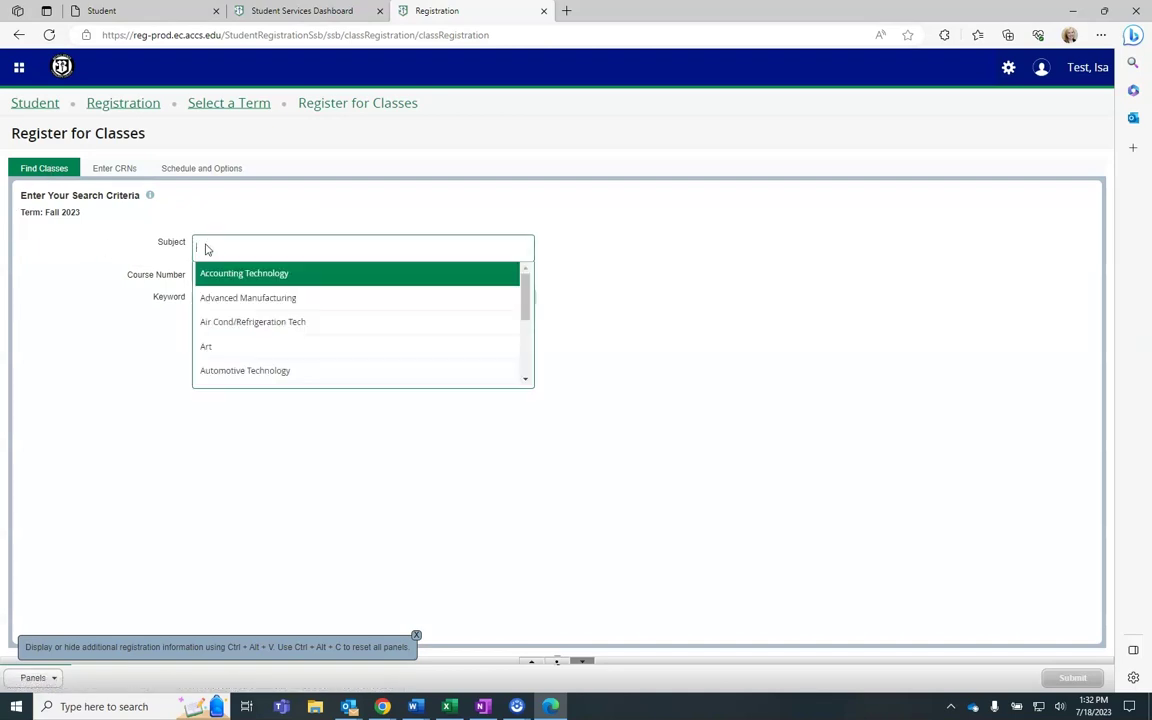
type("Mu")
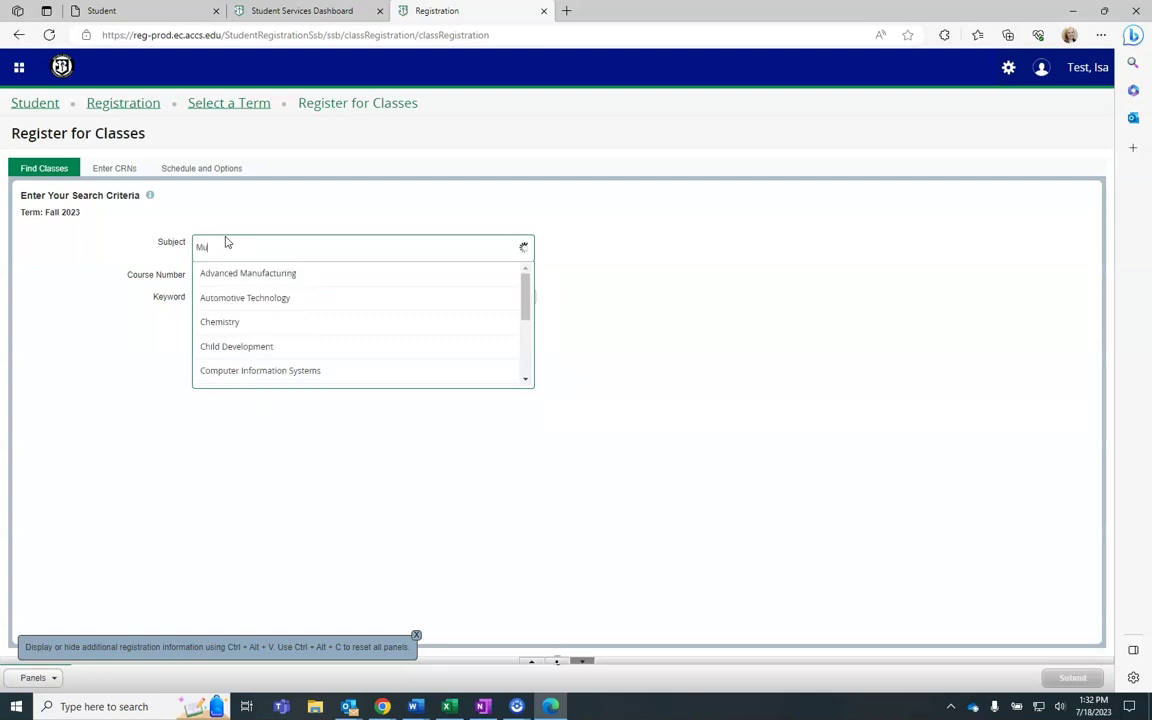
type("sic")
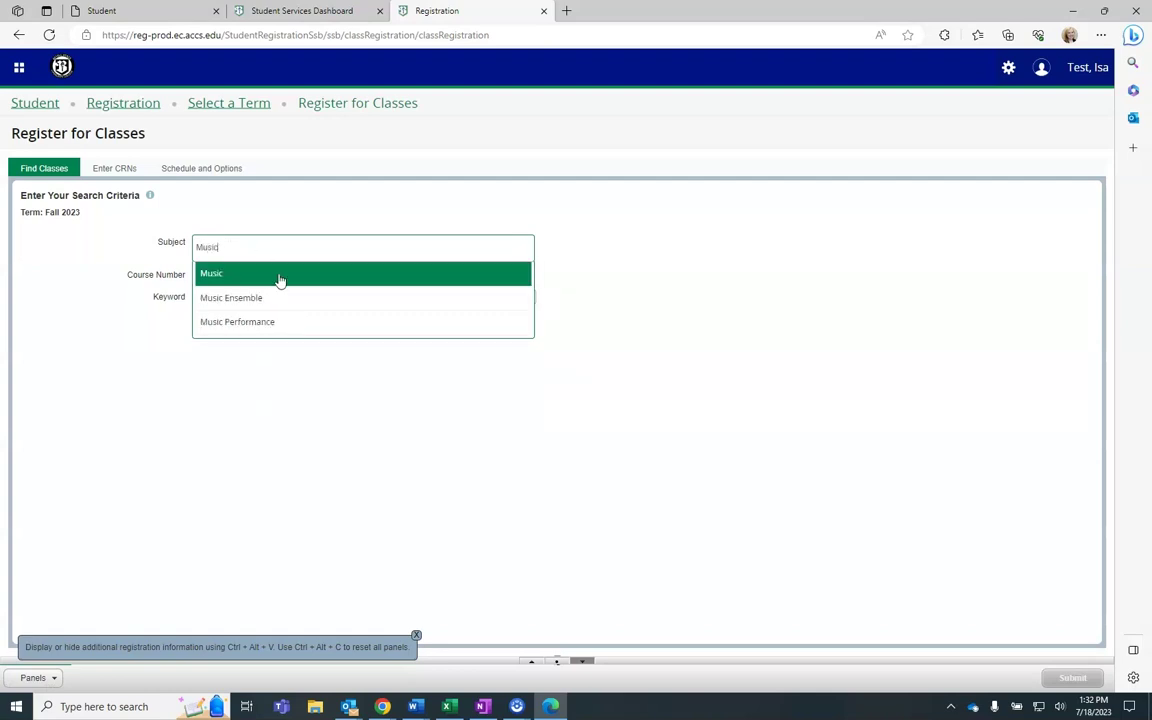
left_click(284, 274)
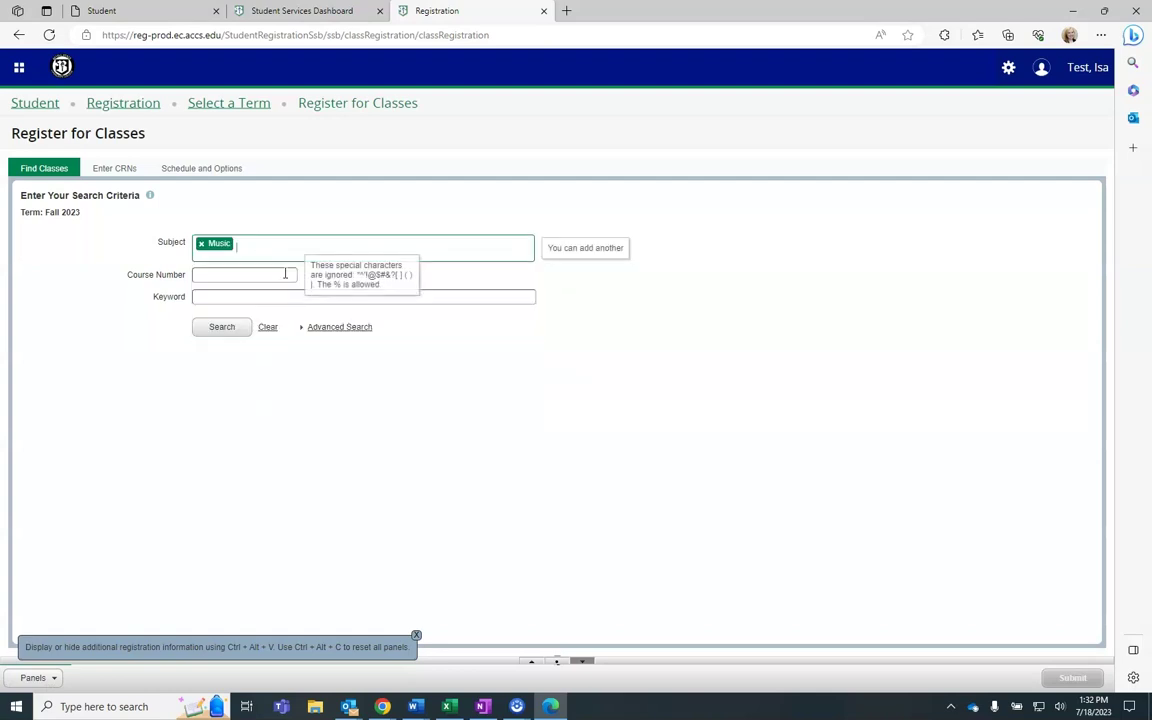
left_click(215, 273)
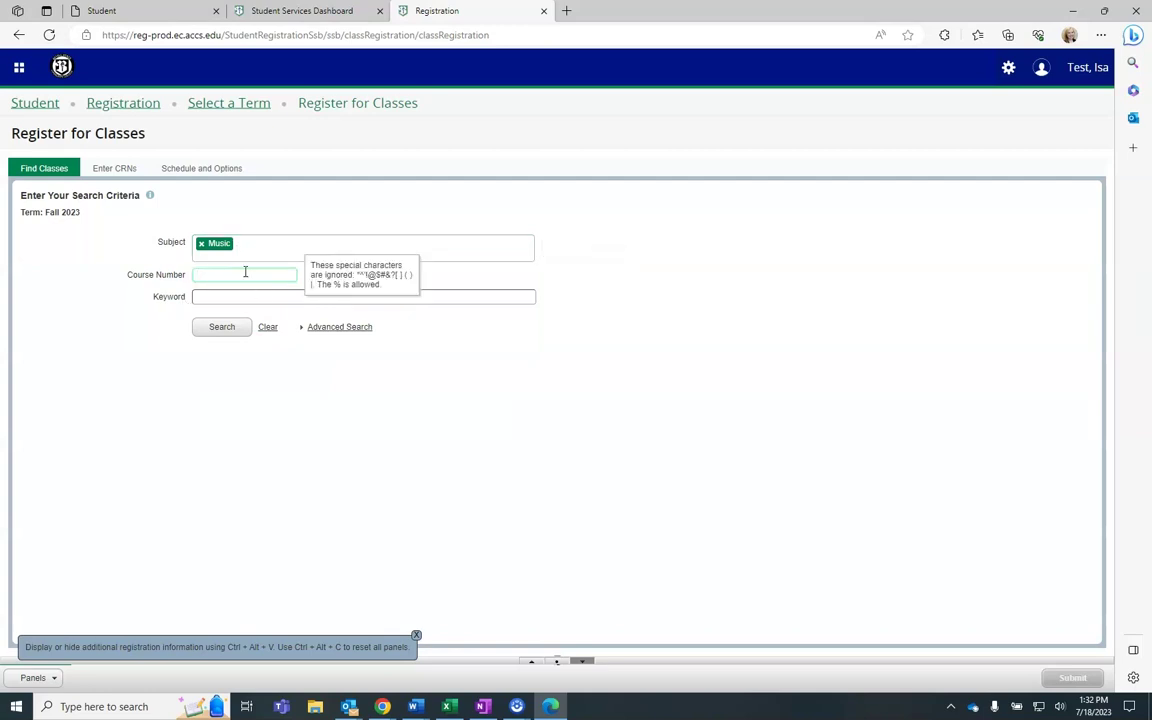
Search Music classes and find the Tue/Thu lecture, CRN 10353.
left_click(221, 328)
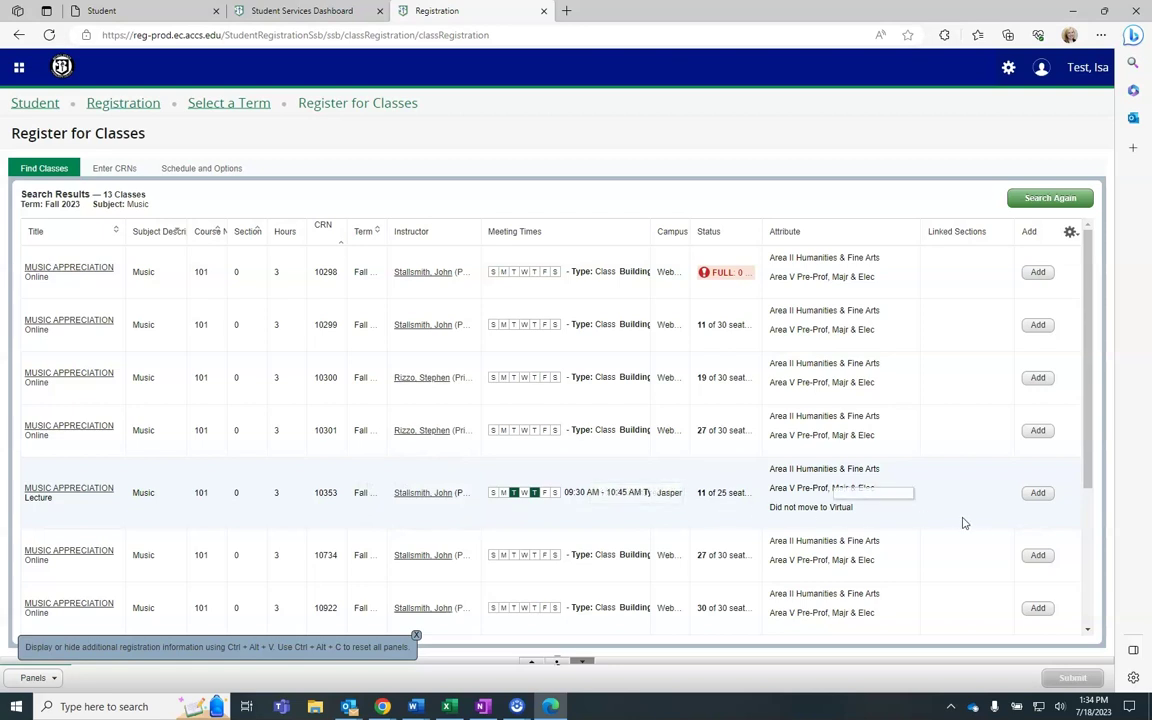
Add the Tue/Thu Music Appreciation lecture, CRN 10353, to the schedule summary.
left_click(1038, 495)
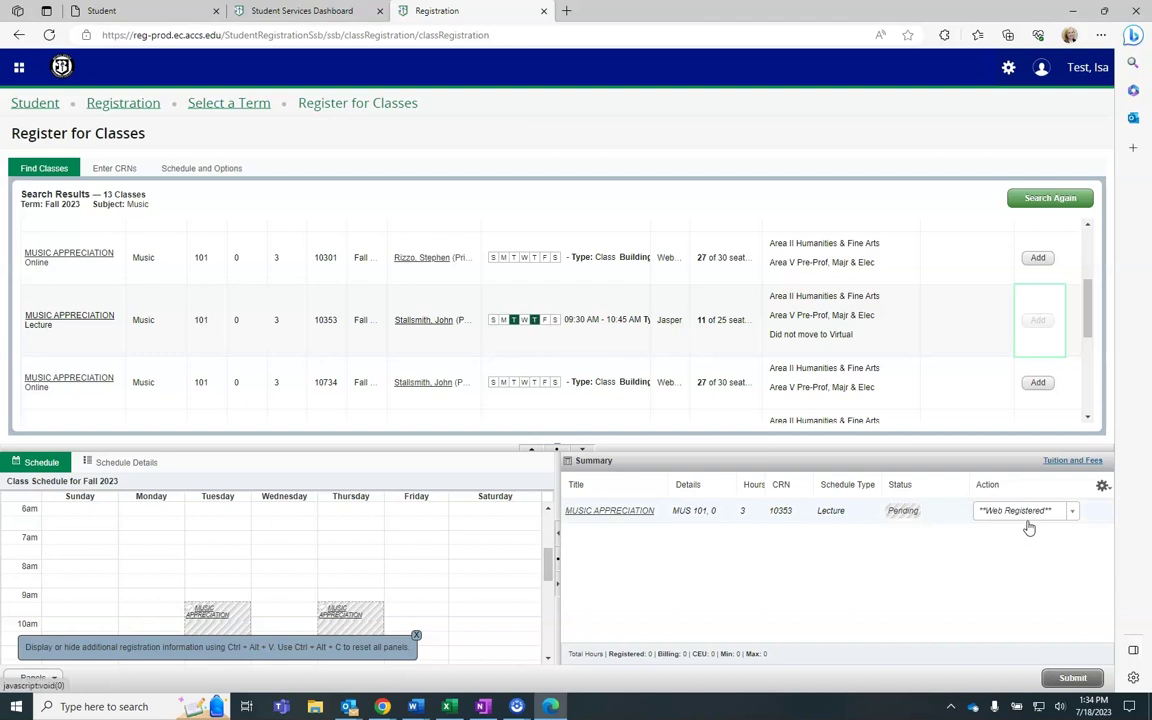
Submit the pending CRN 10353 class for registration.
left_click(1077, 680)
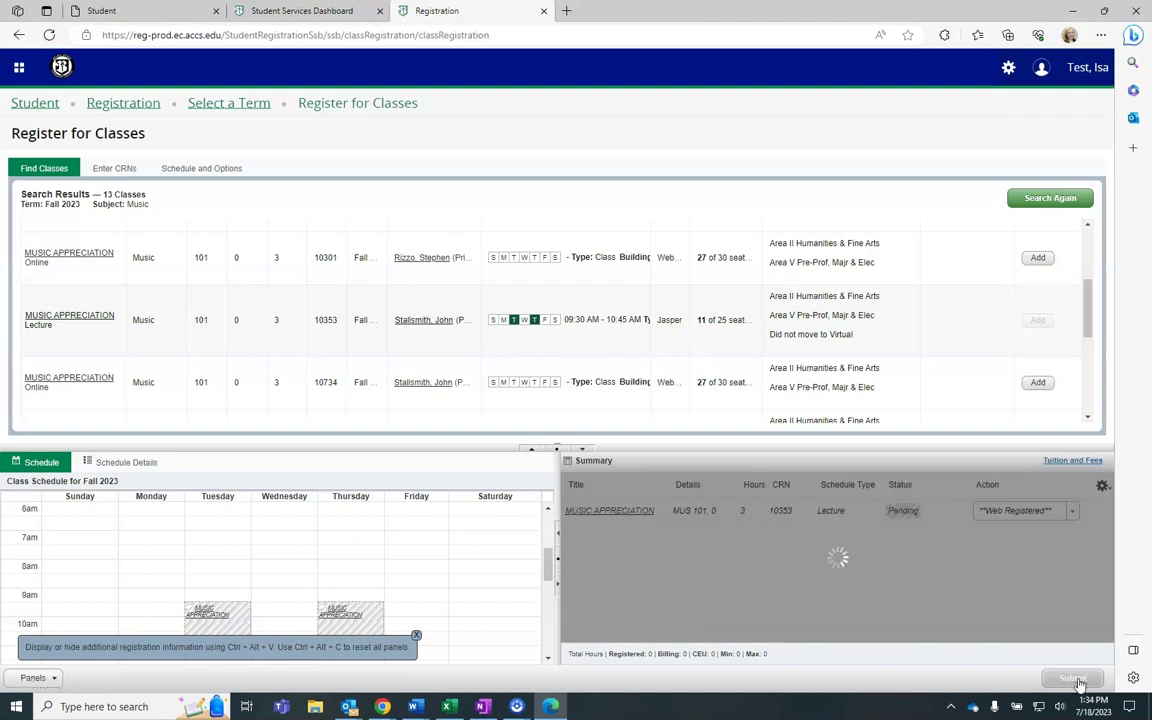